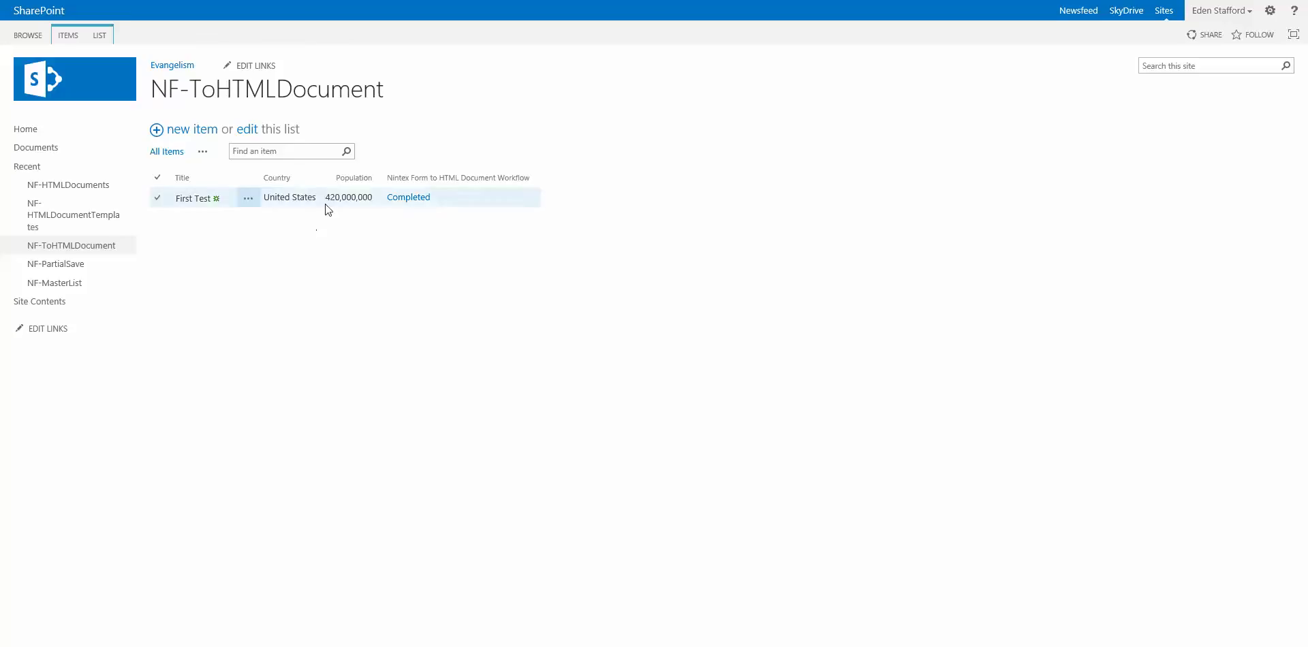
Inspect the layout of the NF-ToHTMLDocument list's Nintex form, then close the form designer
{"action": "left_click", "coordinate": [93, 31]}
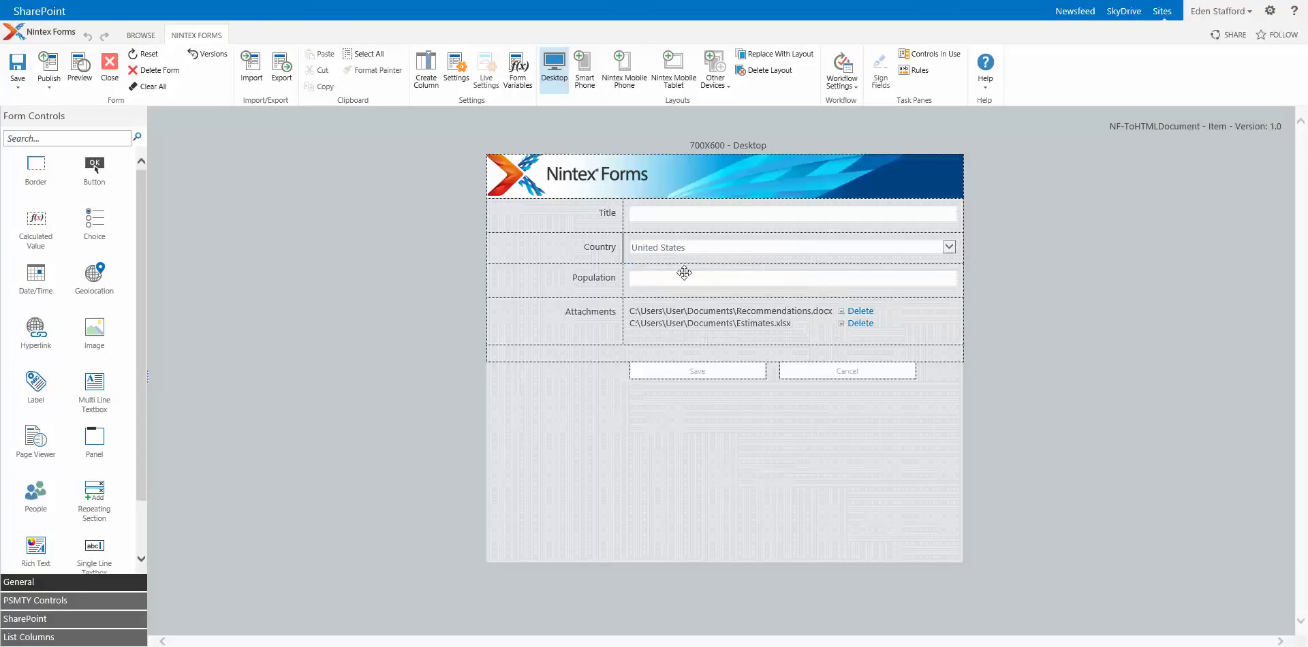
{"action": "left_click", "coordinate": [111, 72]}
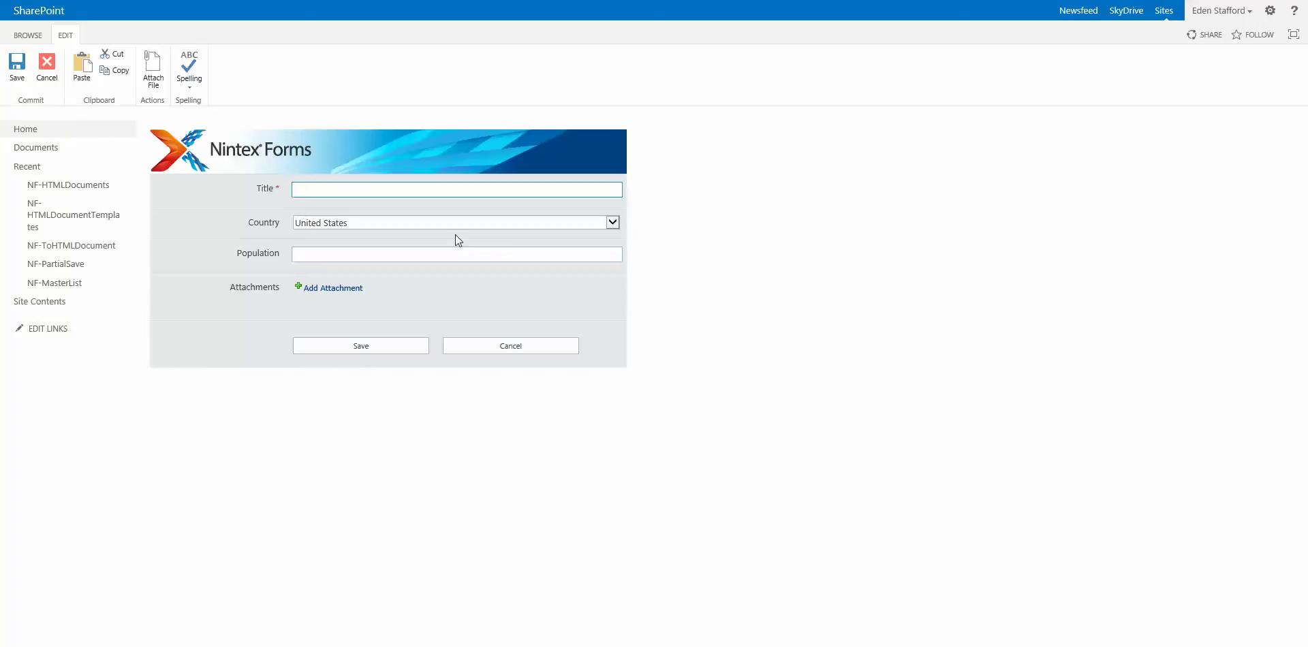
Fill in the new item with title Second Test, country Australia and population 20000000, and save it
{"action": "type", "text": "Second Test"}
{"action": "left_click", "coordinate": [411, 221]}
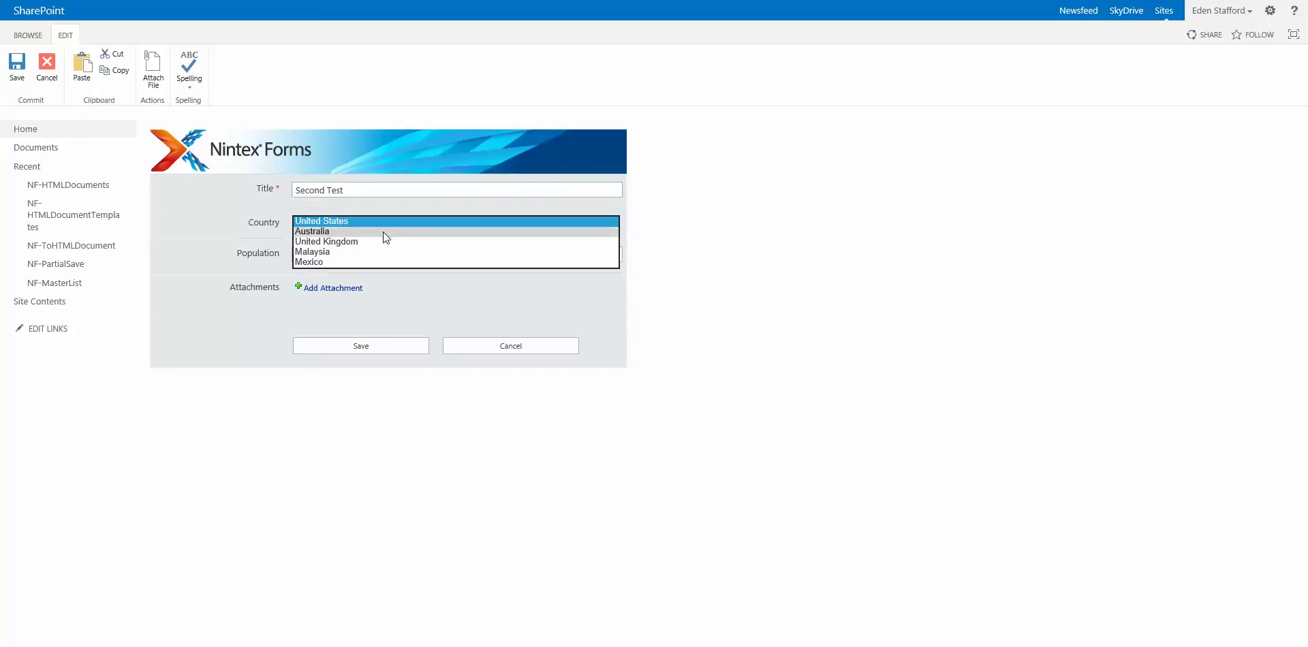
{"action": "left_click", "coordinate": [383, 231]}
{"action": "left_click", "coordinate": [366, 254]}
{"action": "type", "text": "20"}
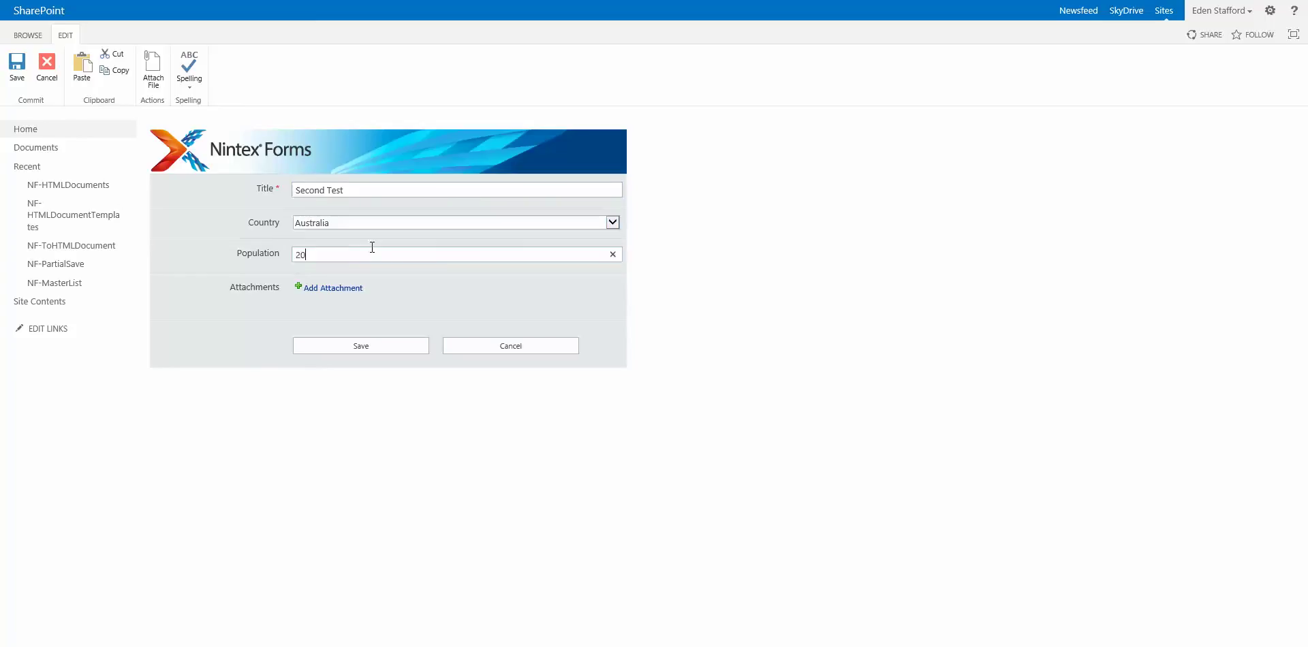
{"action": "type", "text": "000000"}
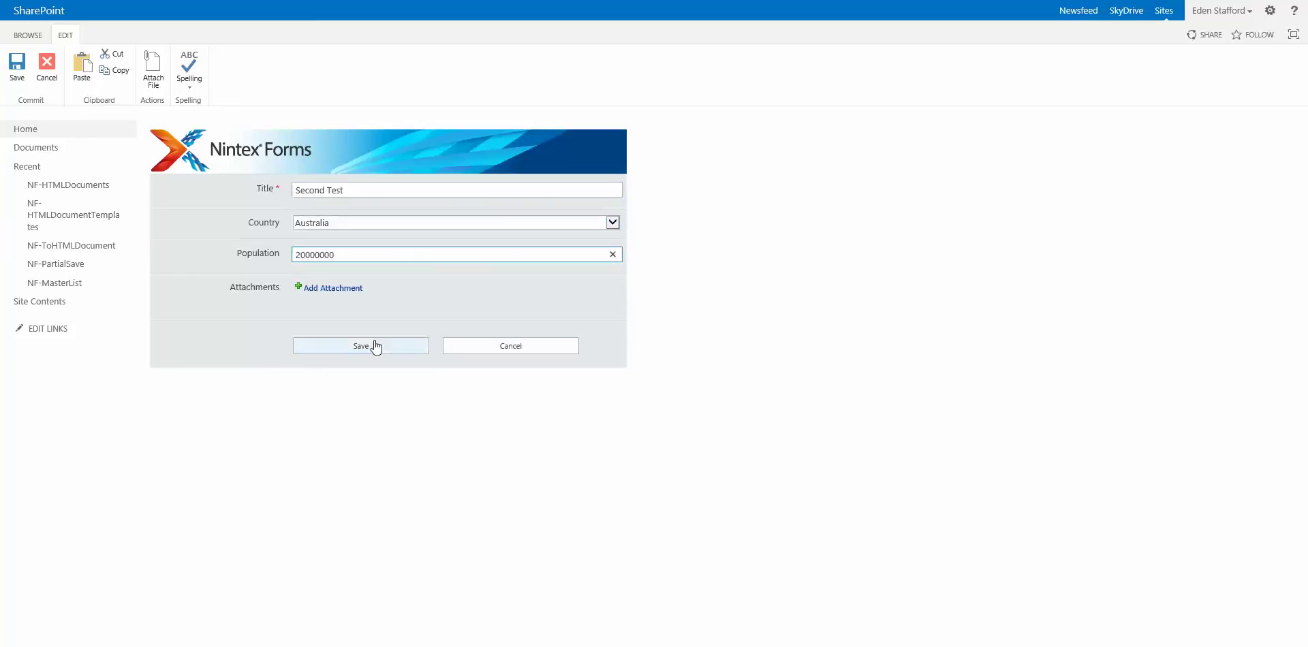
{"action": "left_click", "coordinate": [372, 347]}
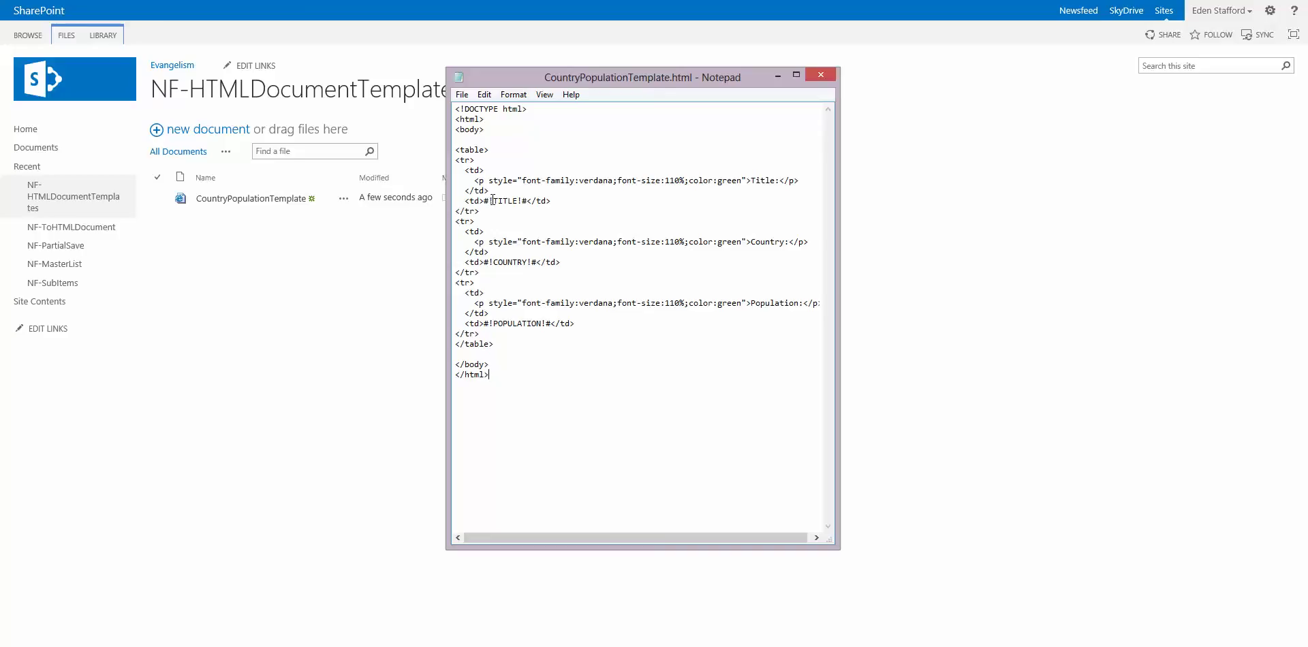
Examine the title and country placeholders in CountryPopulationTemplate.html and move its Notepad window out of the way
{"action": "left_click_drag", "start_coordinate": [490, 201], "coordinate": [519, 202]}
{"action": "left_click", "coordinate": [489, 271]}
{"action": "left_click", "coordinate": [523, 202]}
{"action": "left_click_drag", "start_coordinate": [712, 76], "coordinate": [1307, 77]}
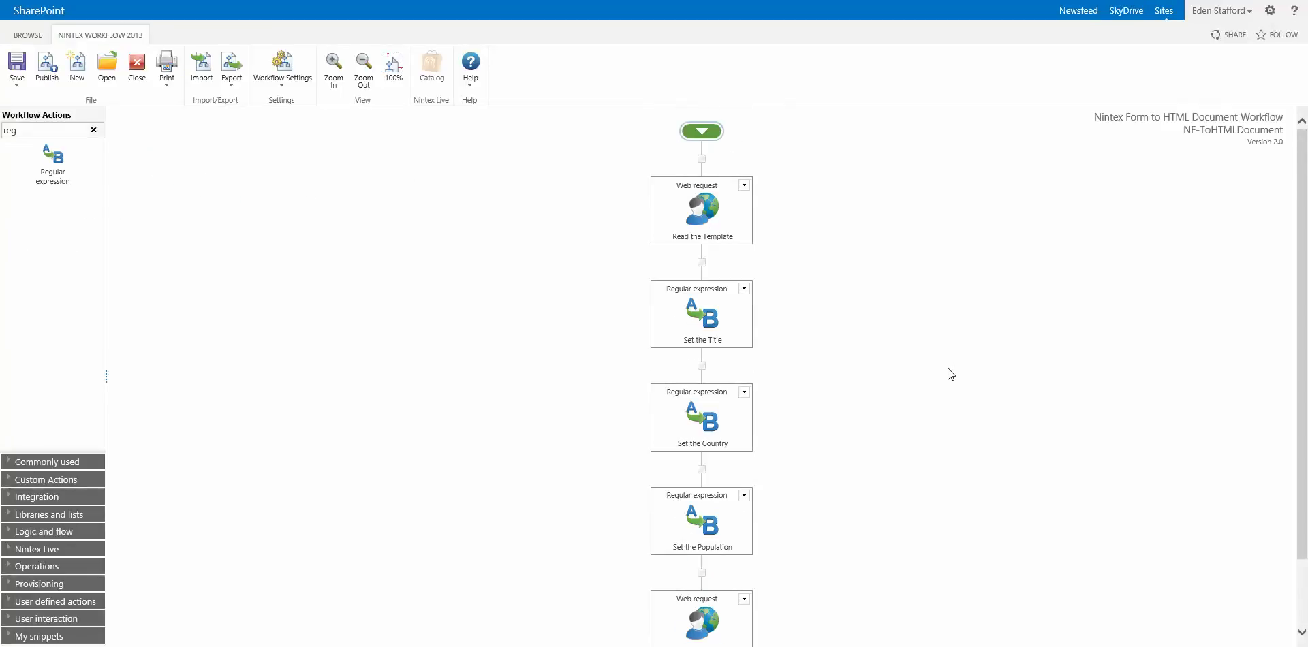
Review the template URL in the Read the Template web request action and close its configuration without changes
{"action": "scroll", "coordinate": [804, 252], "scroll_direction": "down", "scroll_amount": 1}
{"action": "mouse_move", "coordinate": [708, 153]}
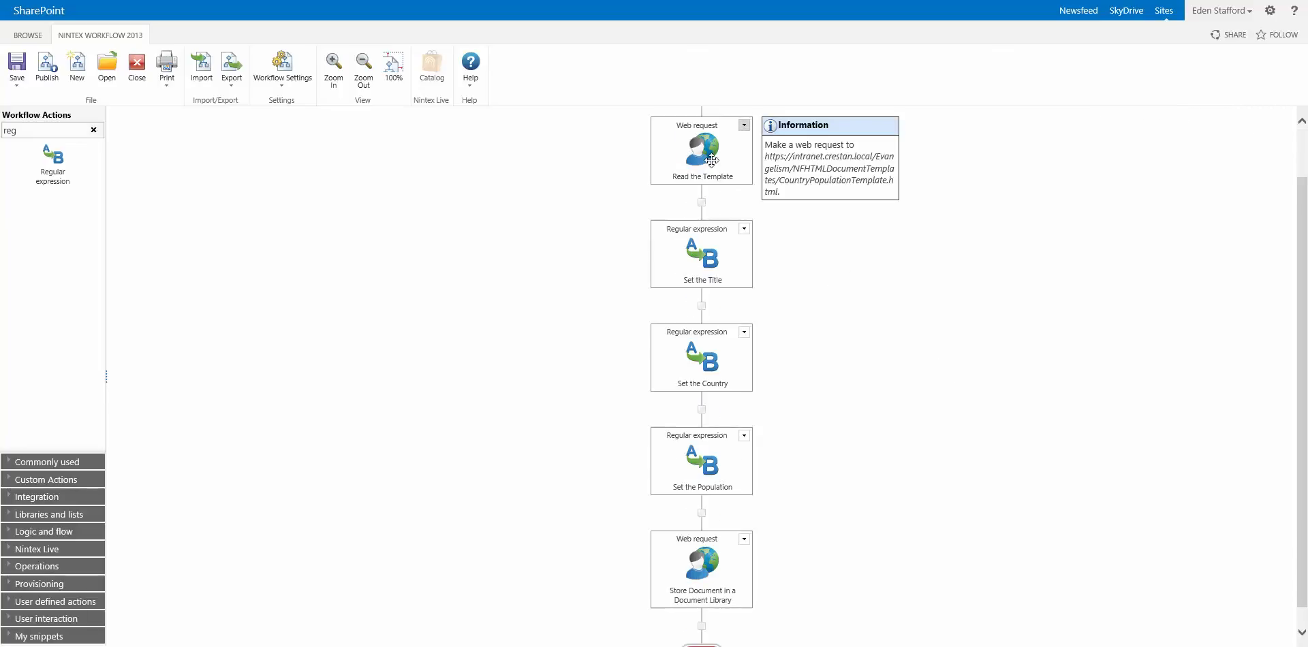
{"action": "double_click", "coordinate": [711, 160]}
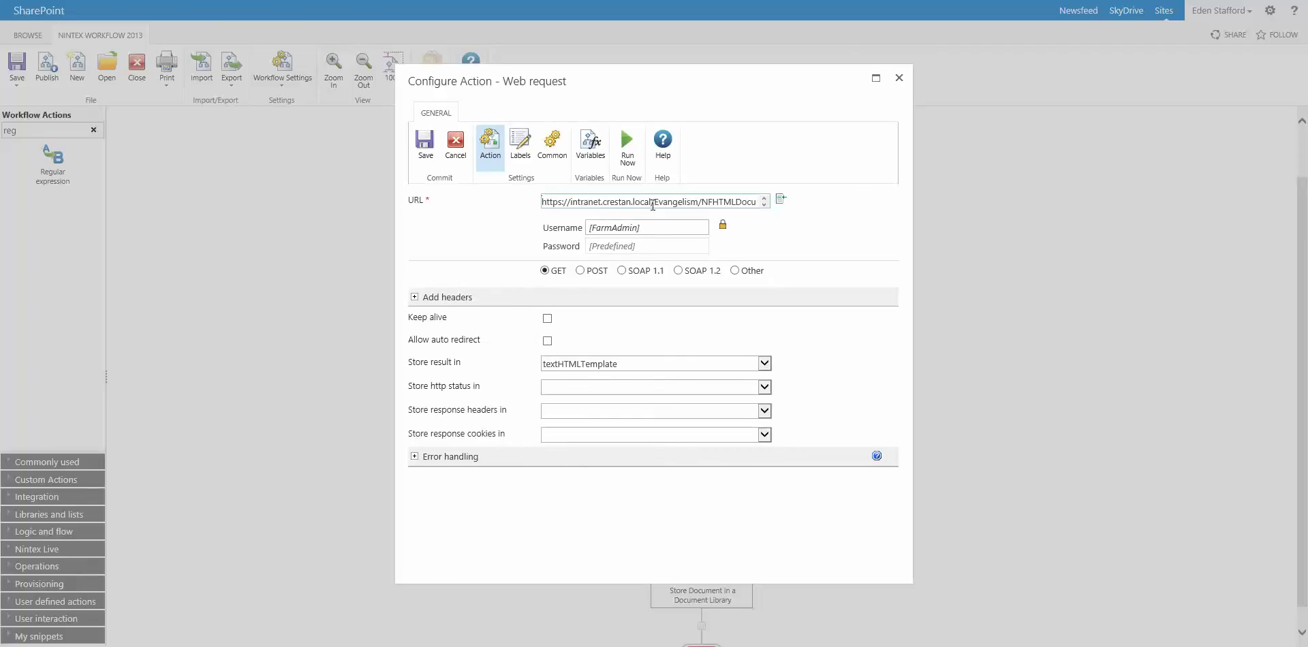
{"action": "left_click_drag", "start_coordinate": [713, 202], "coordinate": [790, 202]}
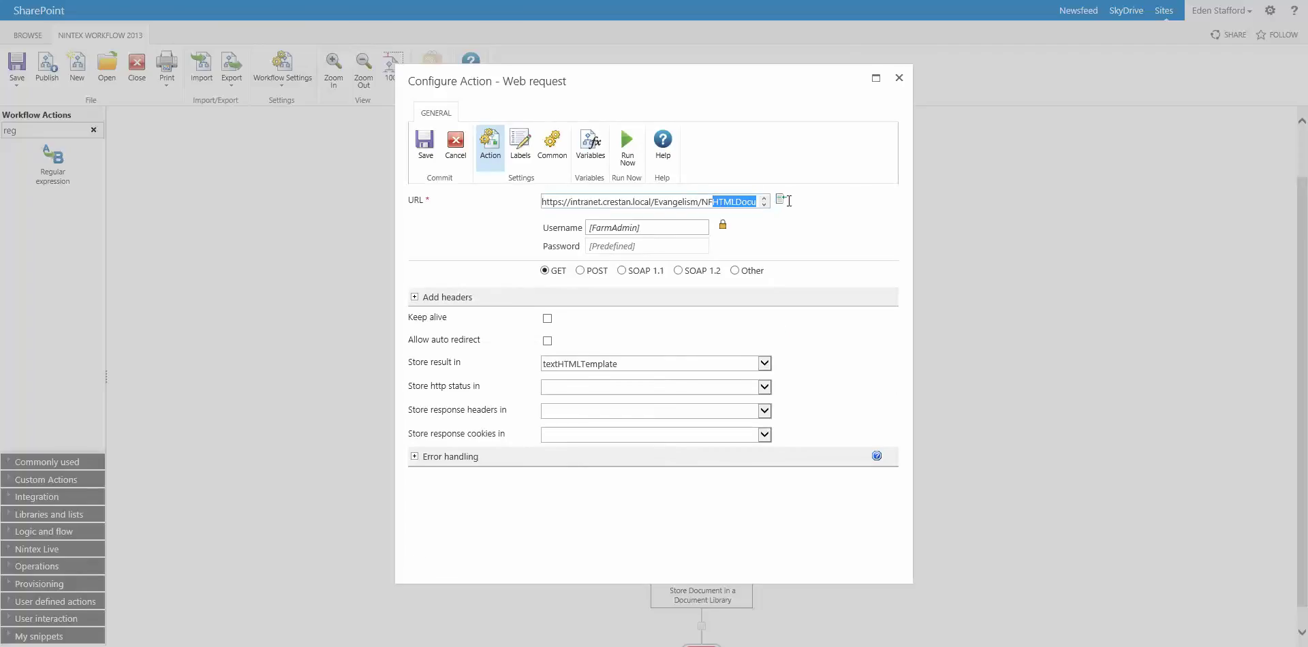
{"action": "left_click", "coordinate": [725, 203]}
{"action": "left_click", "coordinate": [900, 78]}
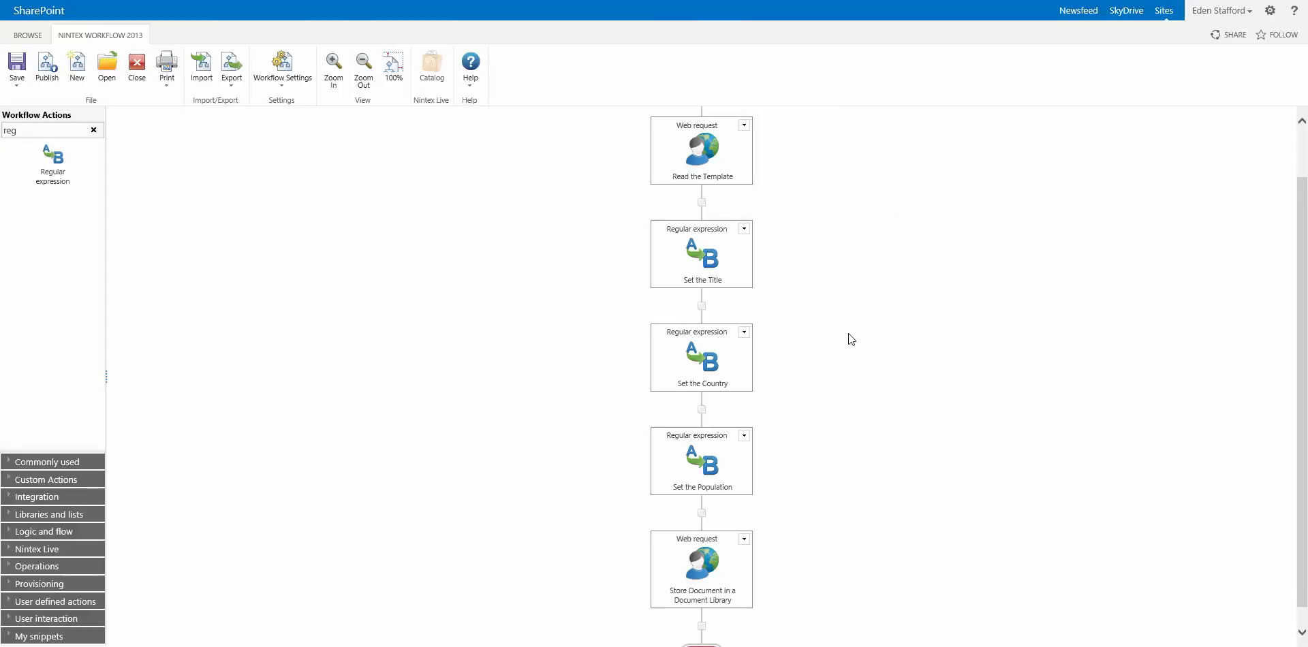
Review the input text, pattern and replacement text of the Set the Title regular expression action, then close it
{"action": "double_click", "coordinate": [713, 267]}
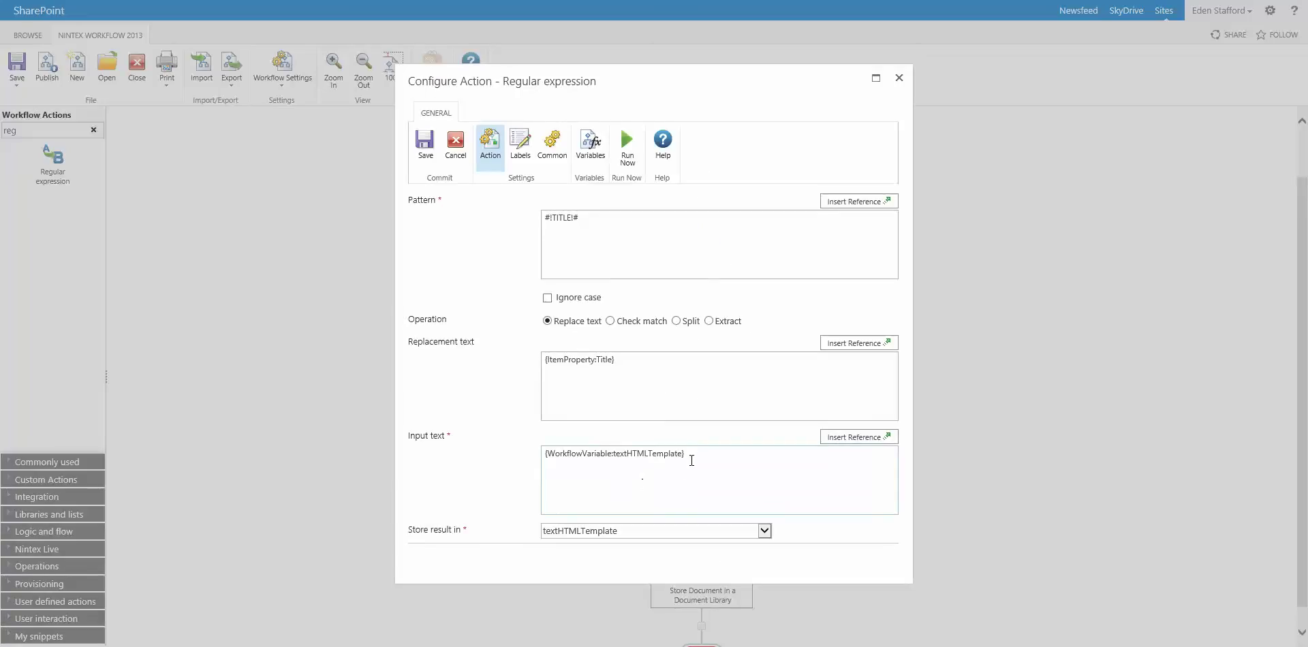
{"action": "left_click_drag", "start_coordinate": [693, 458], "coordinate": [562, 456]}
{"action": "left_click", "coordinate": [645, 473]}
{"action": "double_click", "coordinate": [595, 213]}
{"action": "left_click", "coordinate": [638, 362]}
{"action": "left_click", "coordinate": [899, 78]}
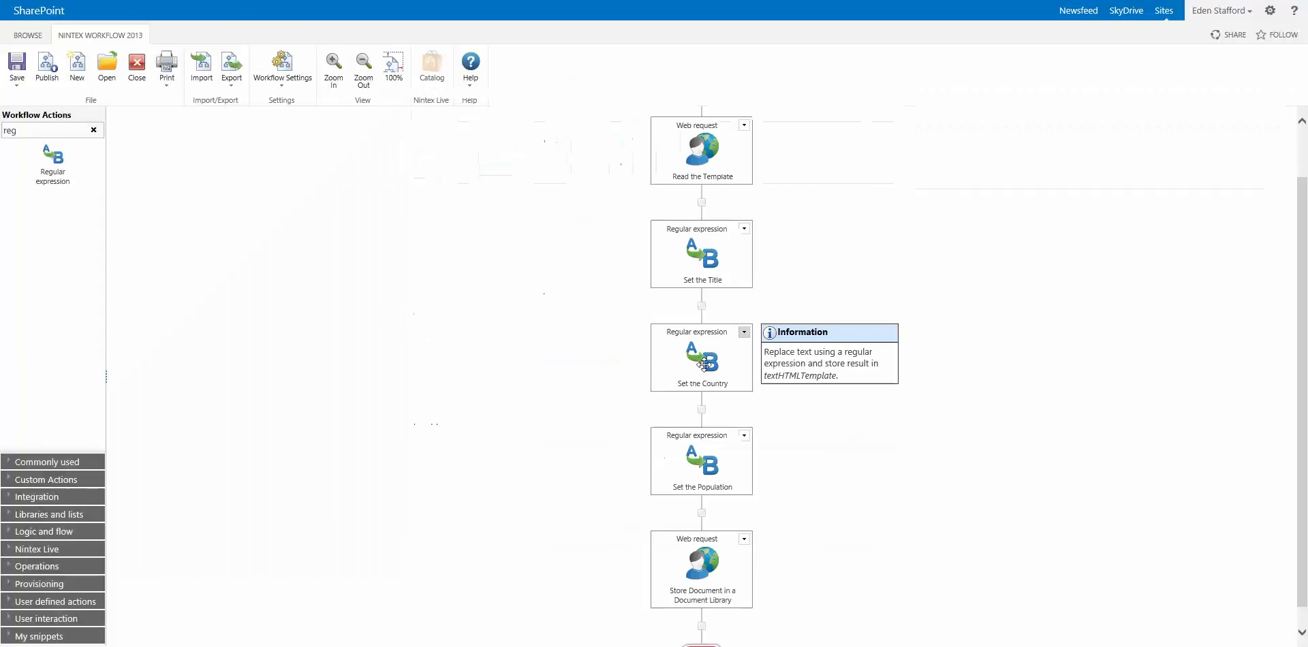
Check the pattern used by the Set the Population regular expression action and close its configuration
{"action": "double_click", "coordinate": [686, 454]}
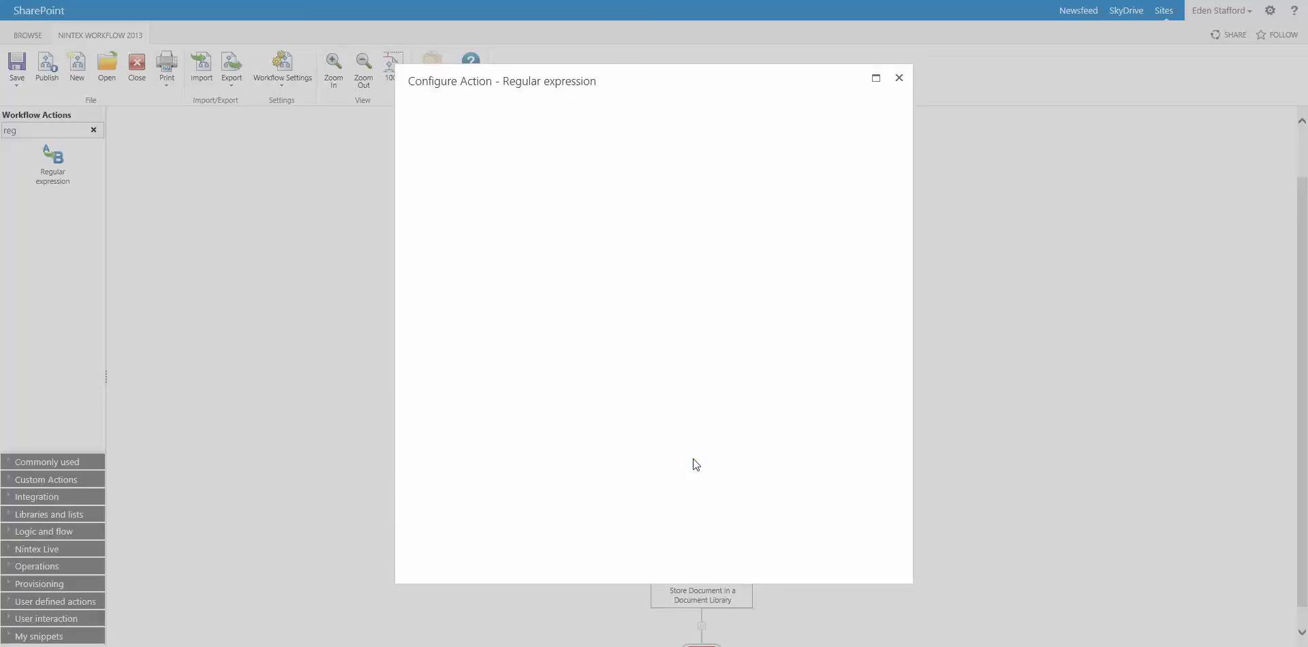
{"action": "left_click_drag", "start_coordinate": [616, 224], "coordinate": [526, 242]}
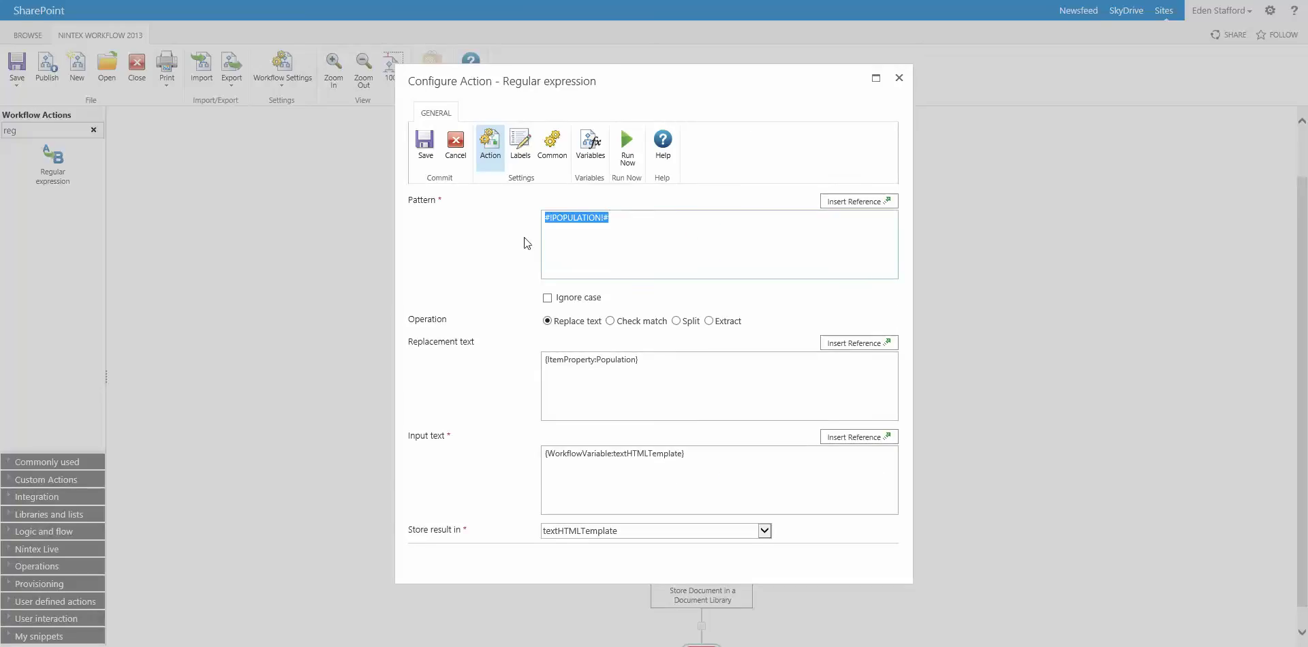
{"action": "left_click", "coordinate": [899, 78]}
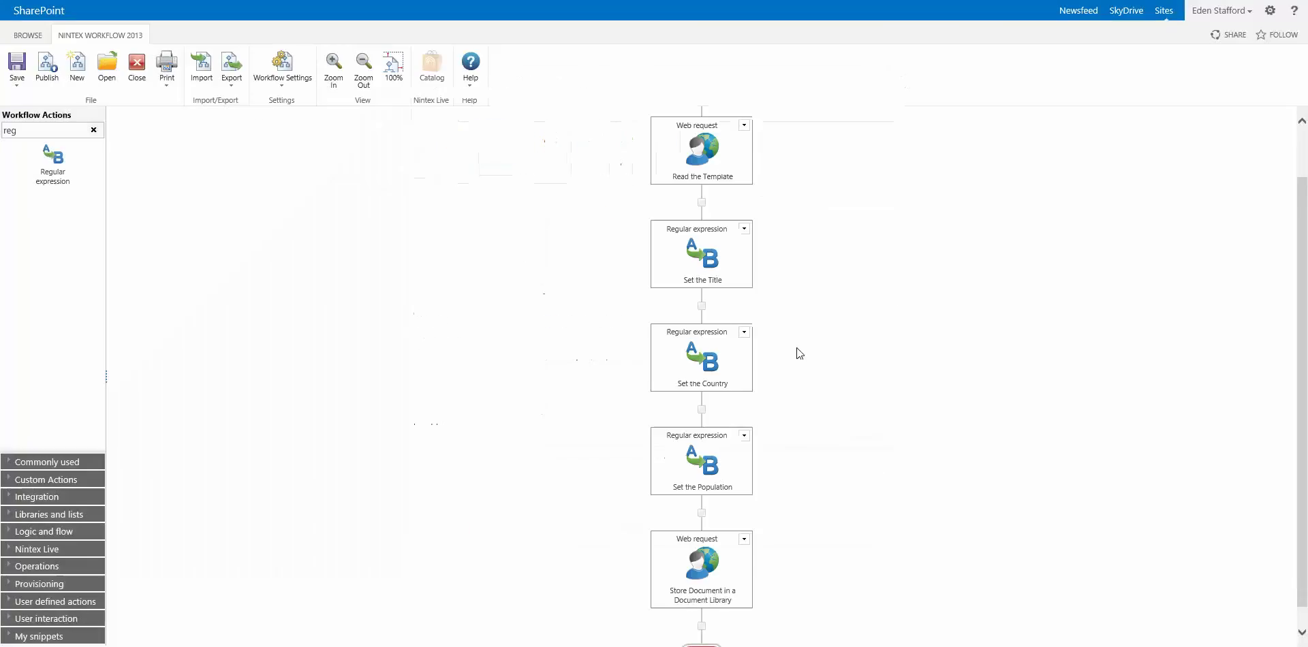
Review the destination URL and request body of the Store Document in a Document Library action, then cancel its configuration
{"action": "mouse_move", "coordinate": [706, 566]}
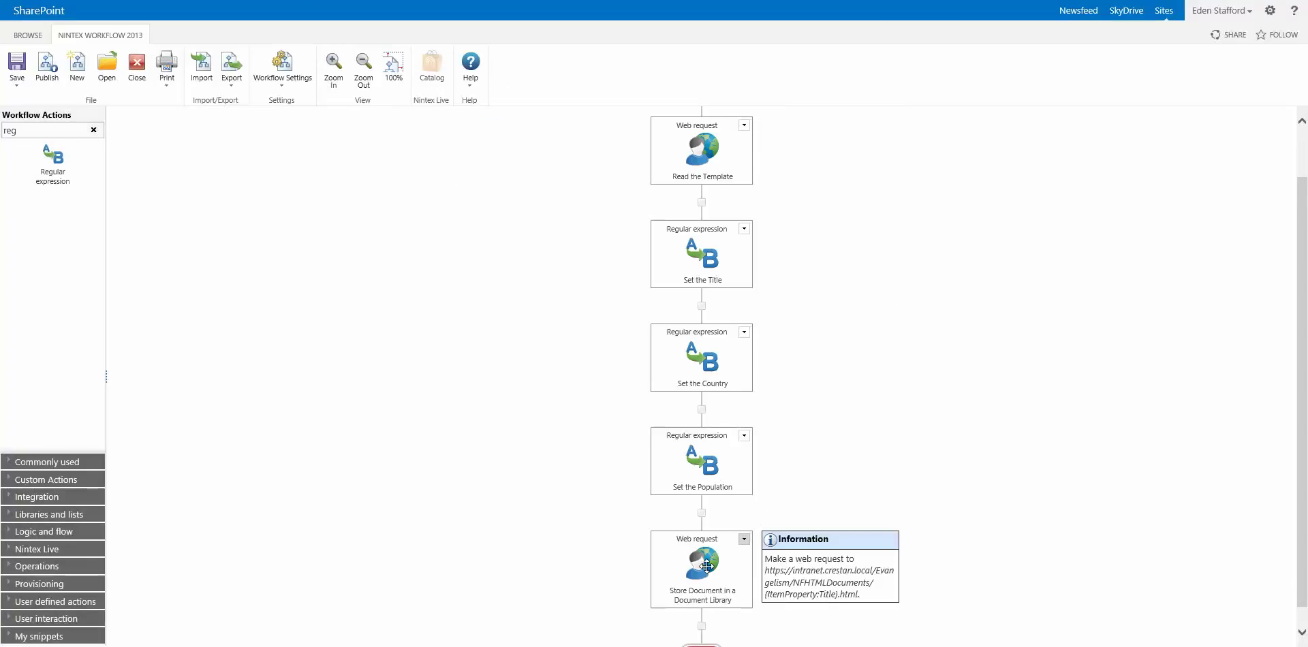
{"action": "double_click", "coordinate": [707, 565]}
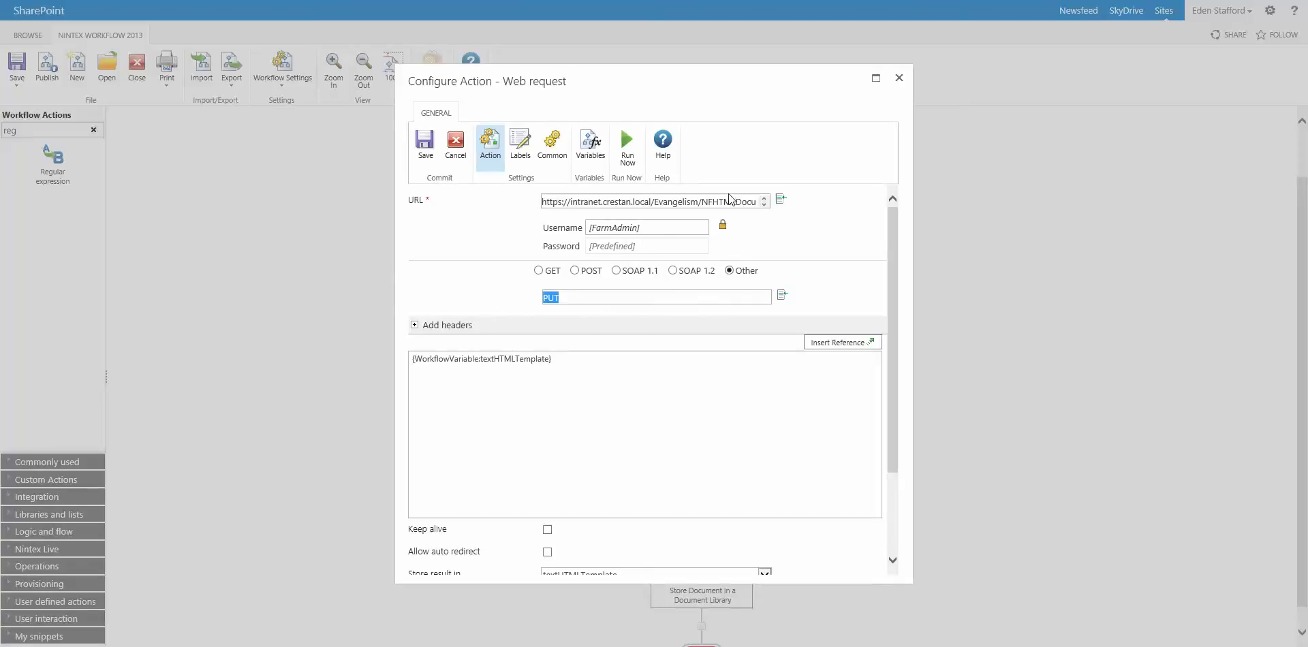
{"action": "left_click", "coordinate": [681, 203]}
{"action": "left_click_drag", "start_coordinate": [590, 365], "coordinate": [523, 418]}
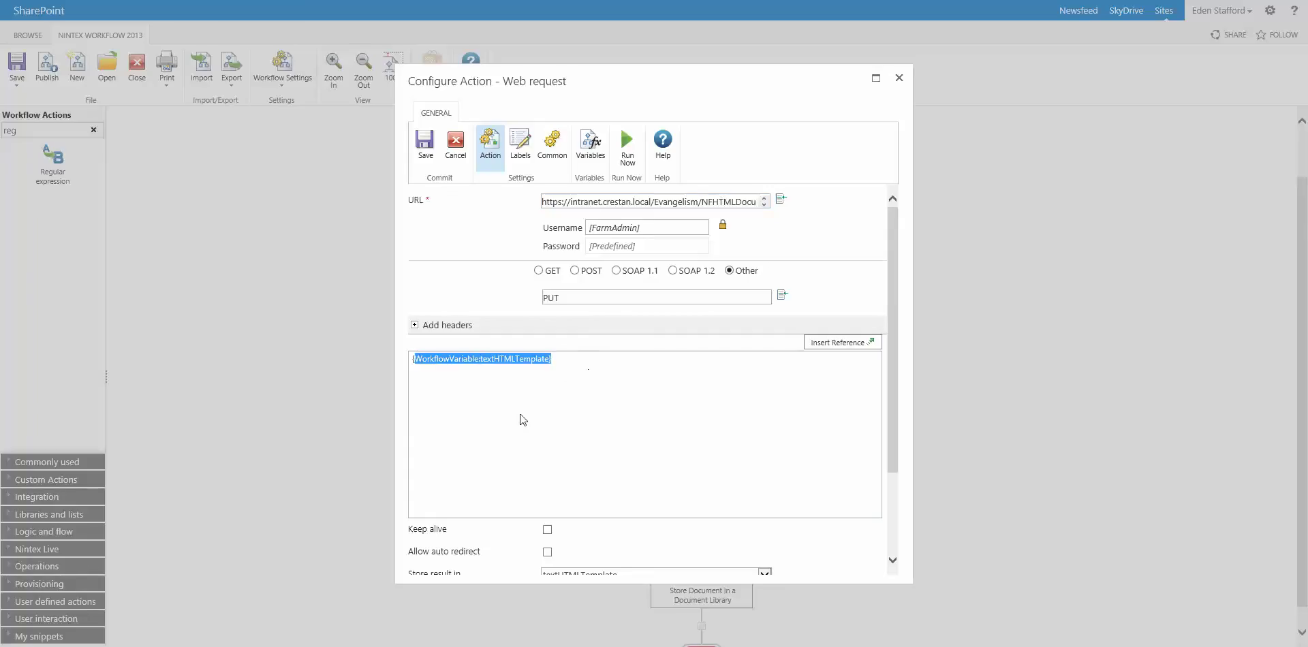
{"action": "left_click", "coordinate": [456, 145]}
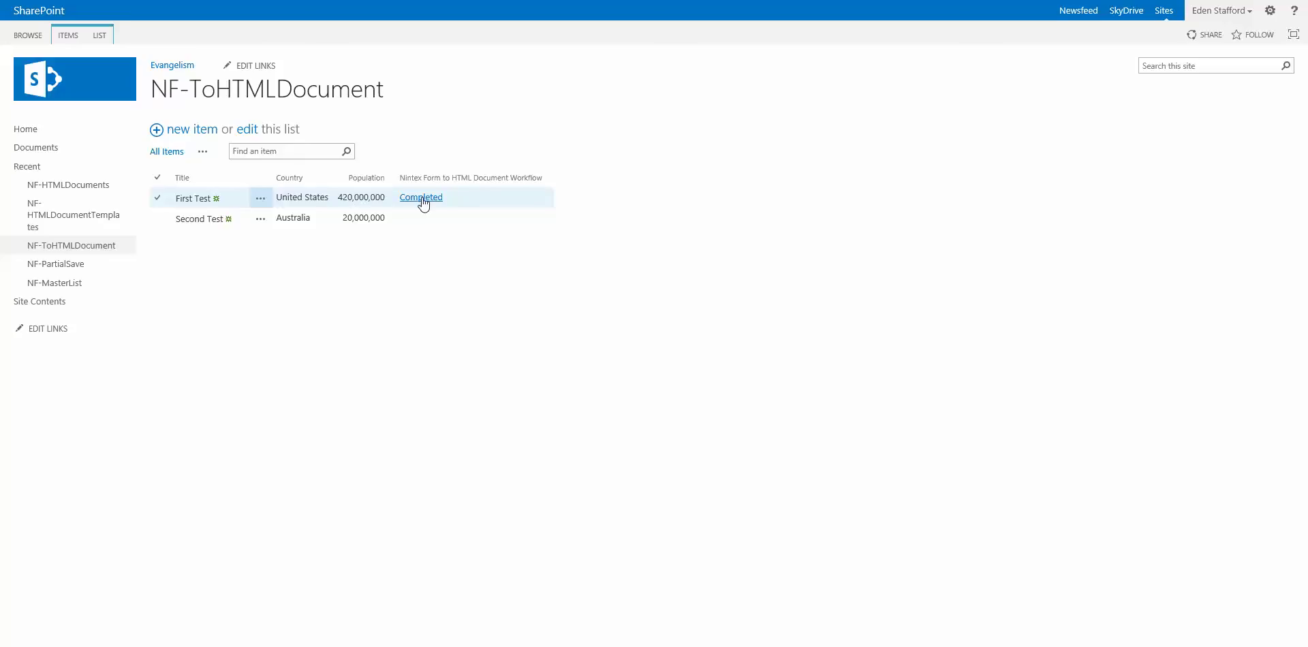
Open the Nintex Form to HTML Document Workflow status of the First Test item
{"action": "left_click", "coordinate": [422, 199]}
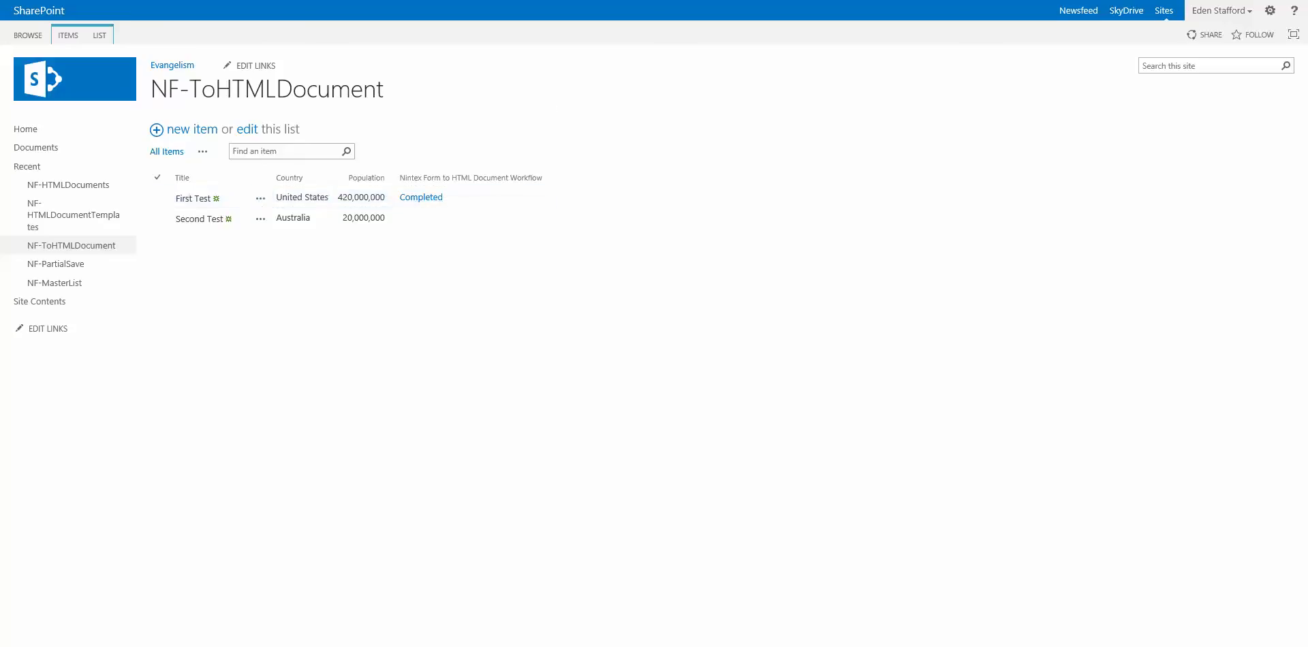